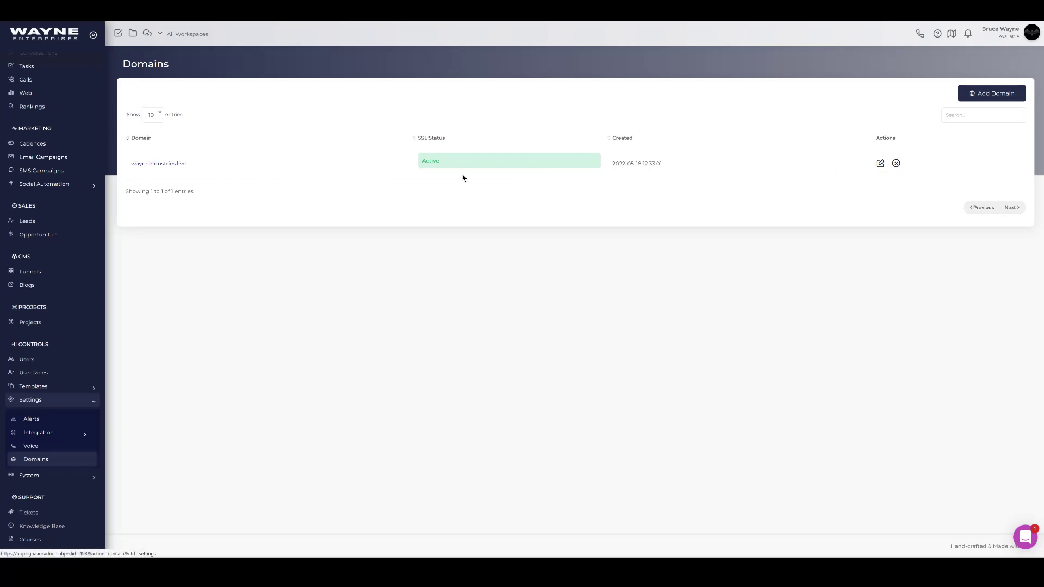
# Open the wayneindustries.live domain setup and copy the first email CNAME's name through _domainkey, without the domain suffix
pyautogui.click(148, 164)
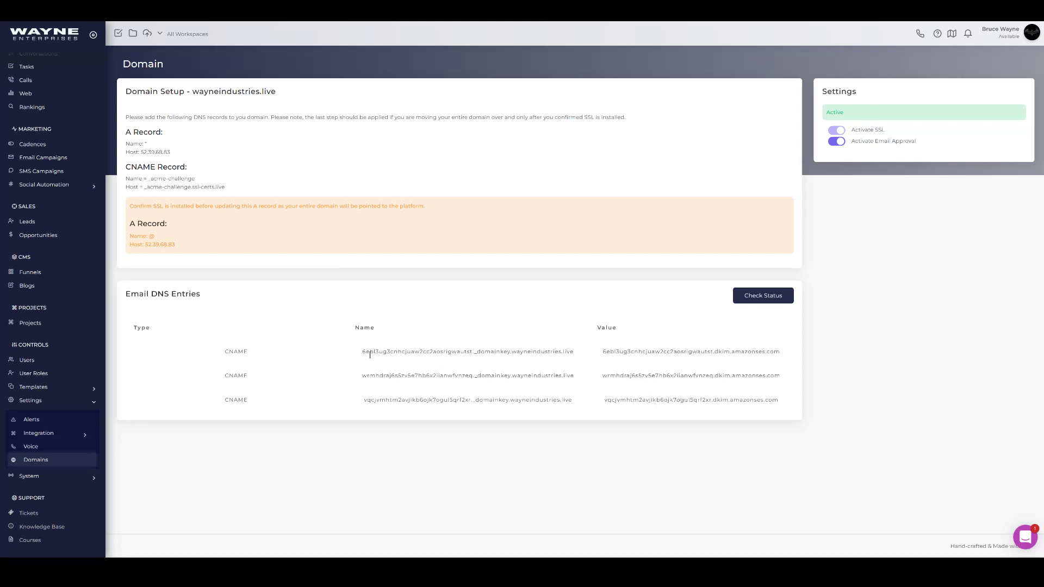
pyautogui.moveTo(363, 358); pyautogui.dragTo(571, 361)
pyautogui.click(573, 352)
pyautogui.moveTo(509, 352); pyautogui.dragTo(362, 351)
pyautogui.hotkey('ctrl', 'c')
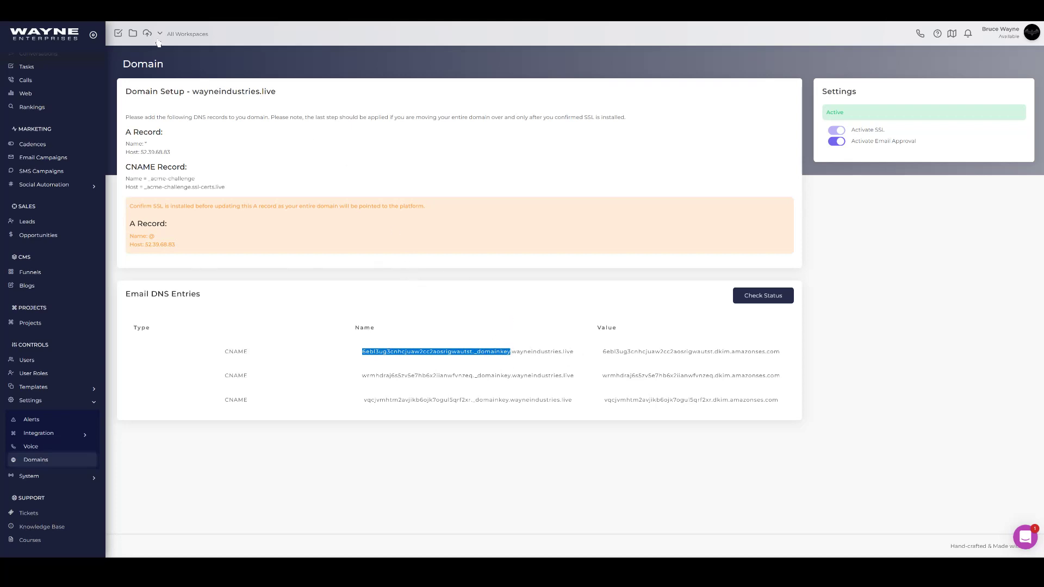
# Switch to GoDaddy's DNS Management for wayneindustries.live and start a new CNAME record with the copied name
pyautogui.click(489, 14)
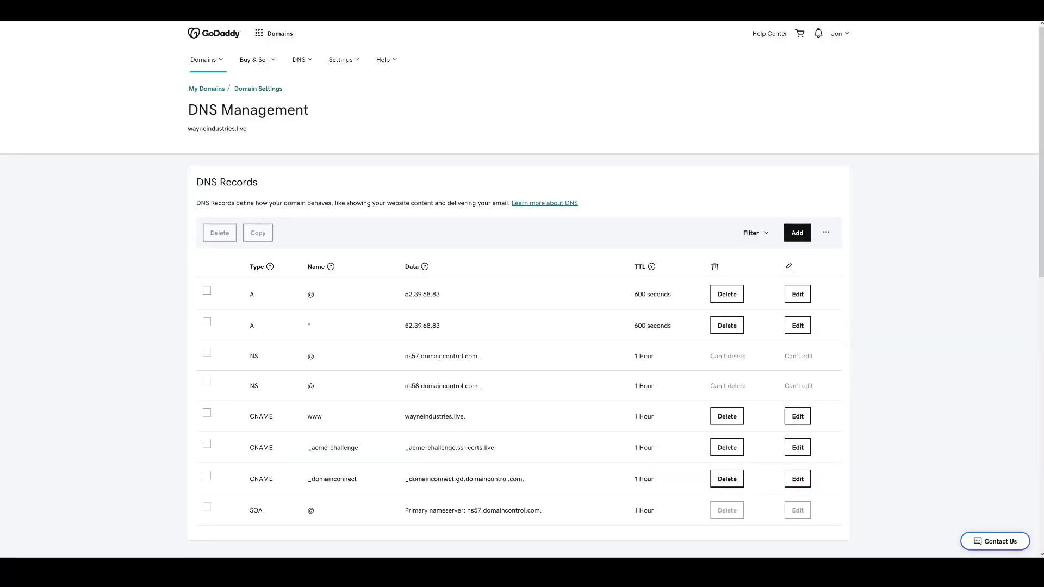
pyautogui.click(795, 233)
pyautogui.click(244, 304)
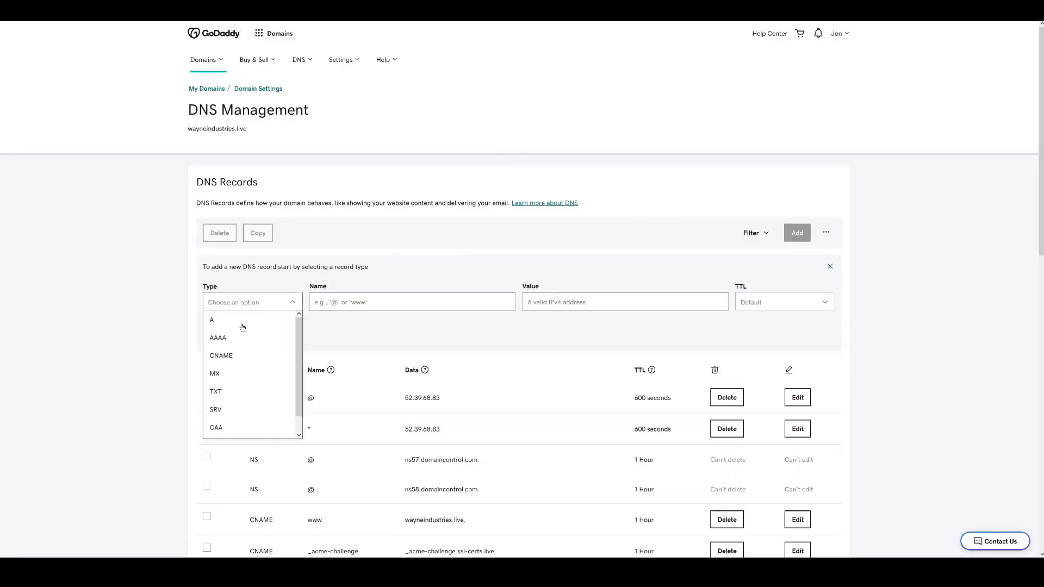
pyautogui.click(228, 354)
pyautogui.click(437, 300)
pyautogui.hotkey('ctrl', 'v')
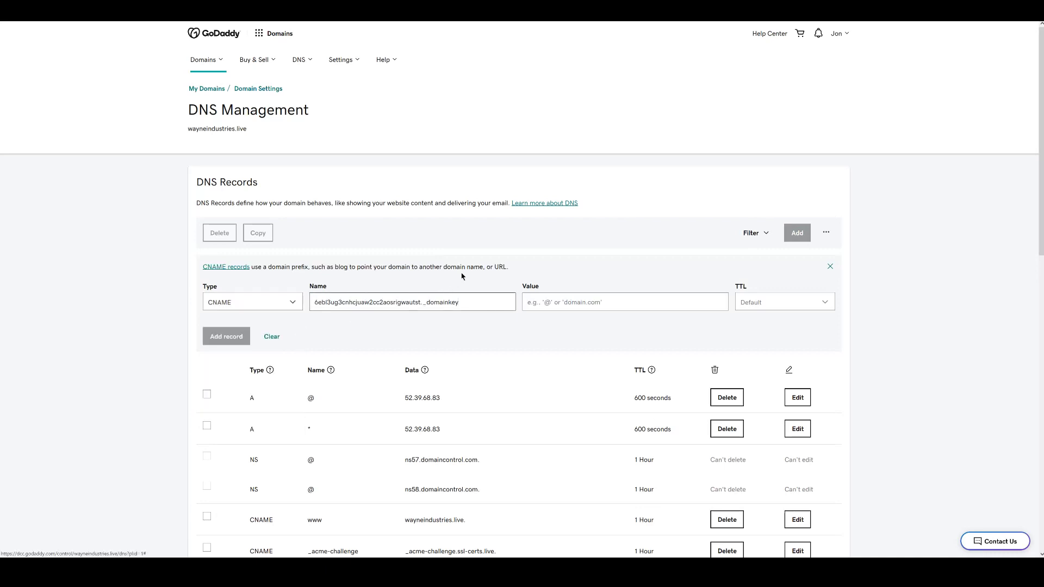
# Copy the first email CNAME's full dkim.amazonses.com value into the new GoDaddy record and add the record
pyautogui.hotkey('ctrl', 'Tab')
pyautogui.moveTo(780, 352); pyautogui.dragTo(603, 353)
pyautogui.hotkey('ctrl', 'c')
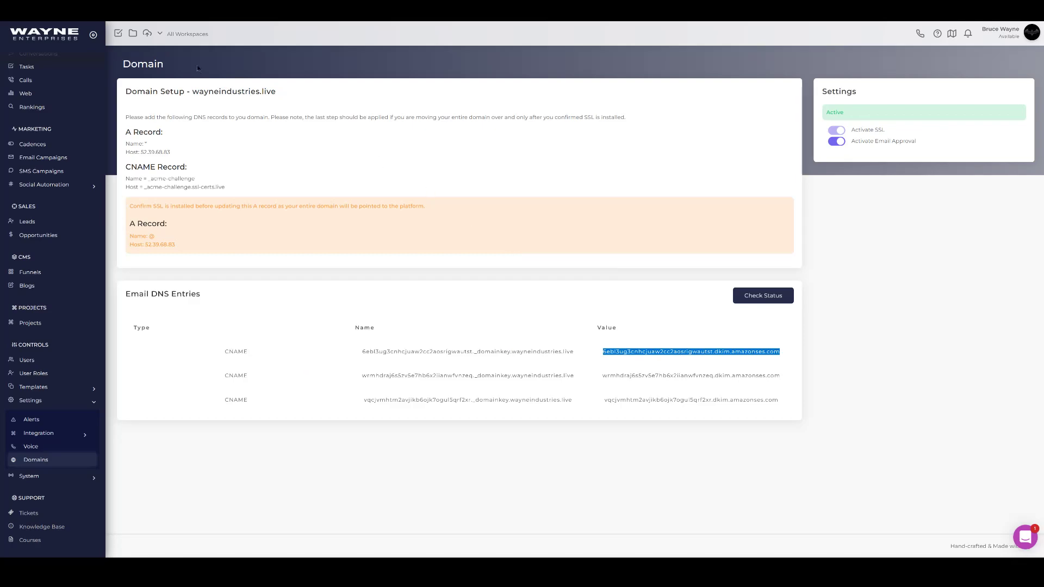
pyautogui.hotkey('ctrl', 'Tab')
pyautogui.click(567, 302)
pyautogui.hotkey('ctrl', 'v')
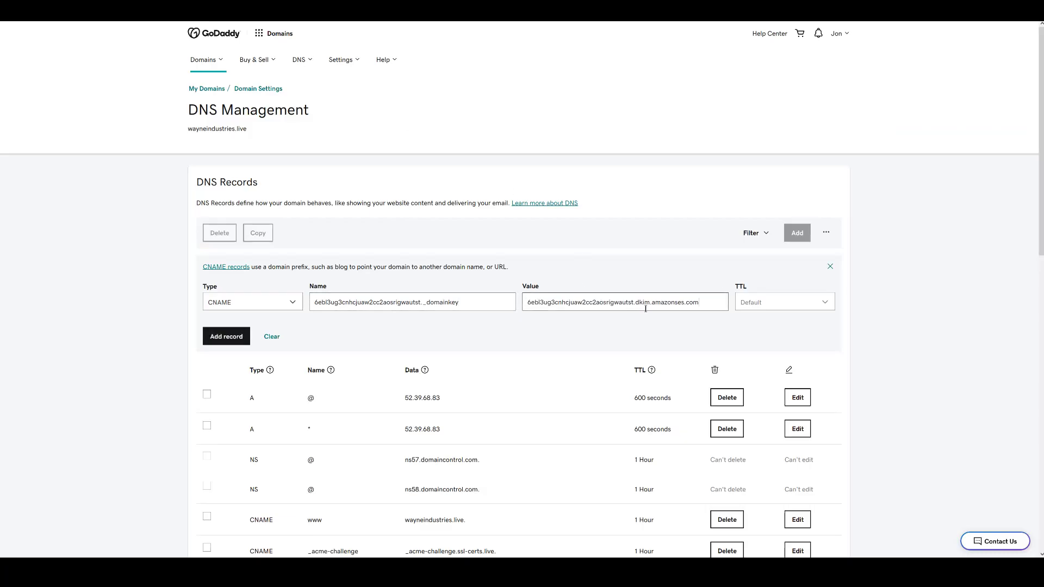
pyautogui.click(240, 338)
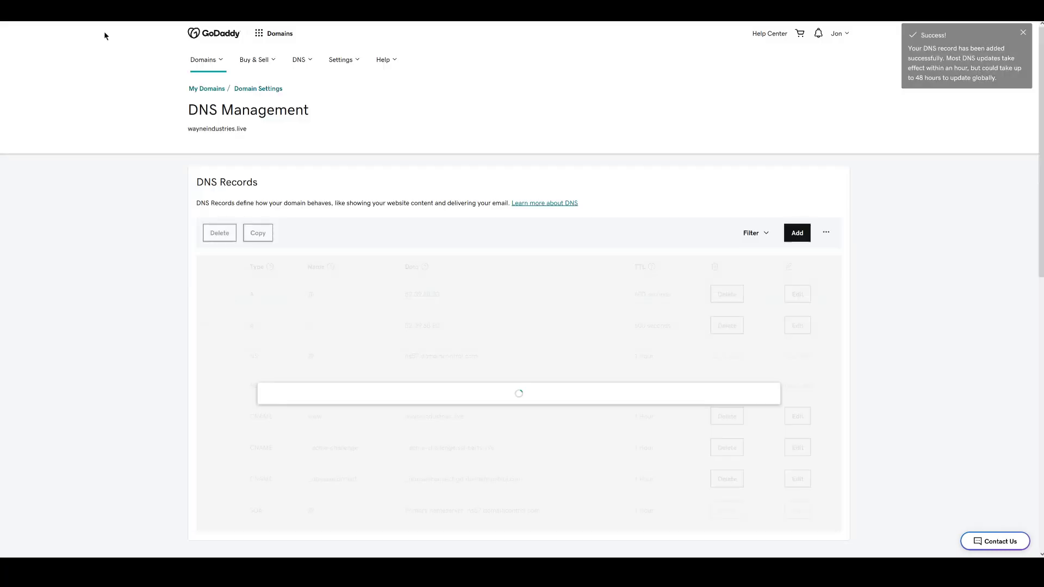
# Copy the second email CNAME's name through _domainkey and enter it as the name of a new CNAME record in GoDaddy
pyautogui.hotkey('ctrl', 'Tab')
pyautogui.moveTo(511, 375); pyautogui.dragTo(363, 376)
pyautogui.hotkey('ctrl', 'c')
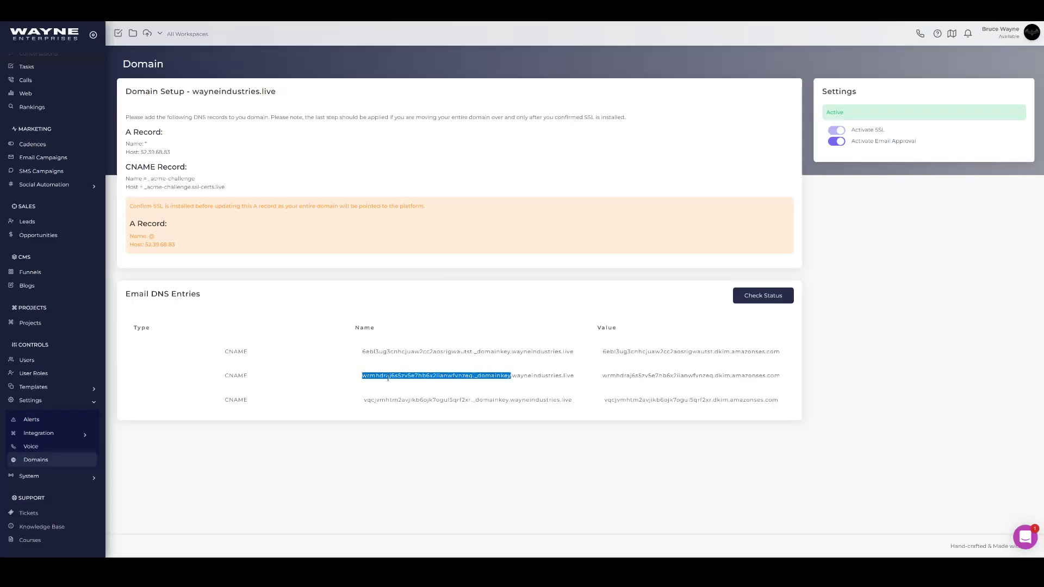
pyautogui.hotkey('ctrl', 'Tab')
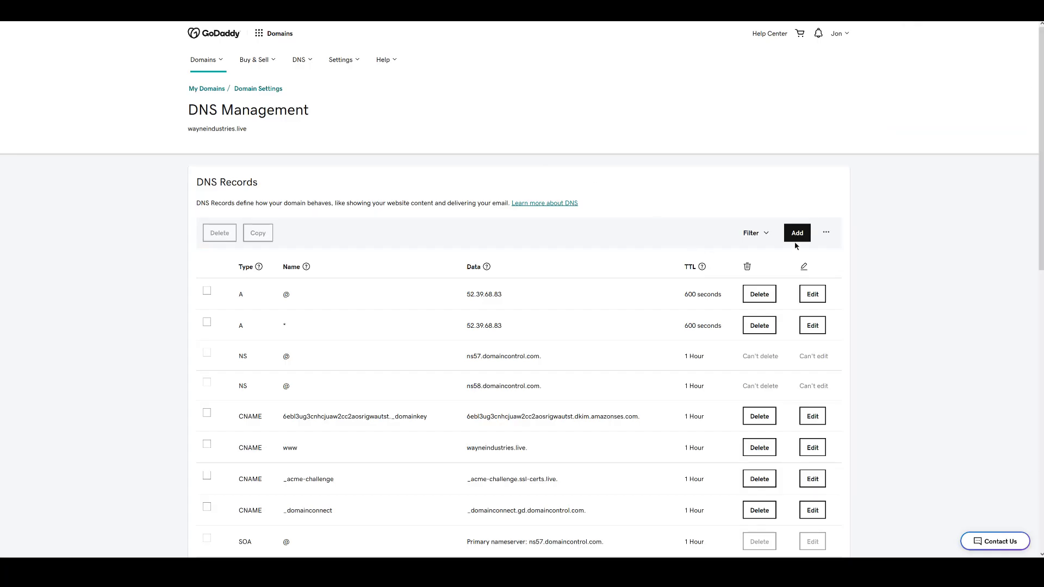
pyautogui.click(795, 234)
pyautogui.click(287, 308)
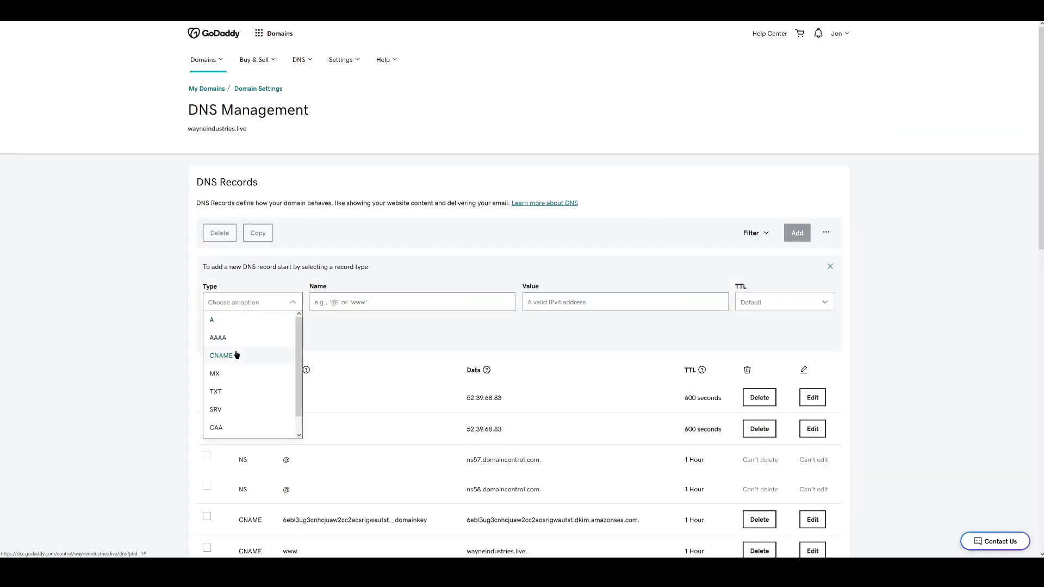
pyautogui.click(237, 355)
pyautogui.hotkey('ctrl', 'v')
# Copy the second email CNAME's full dkim.amazonses.com value into the GoDaddy record, without a trailing space, and add the record
pyautogui.hotkey('ctrl', 'shift', 'Tab')
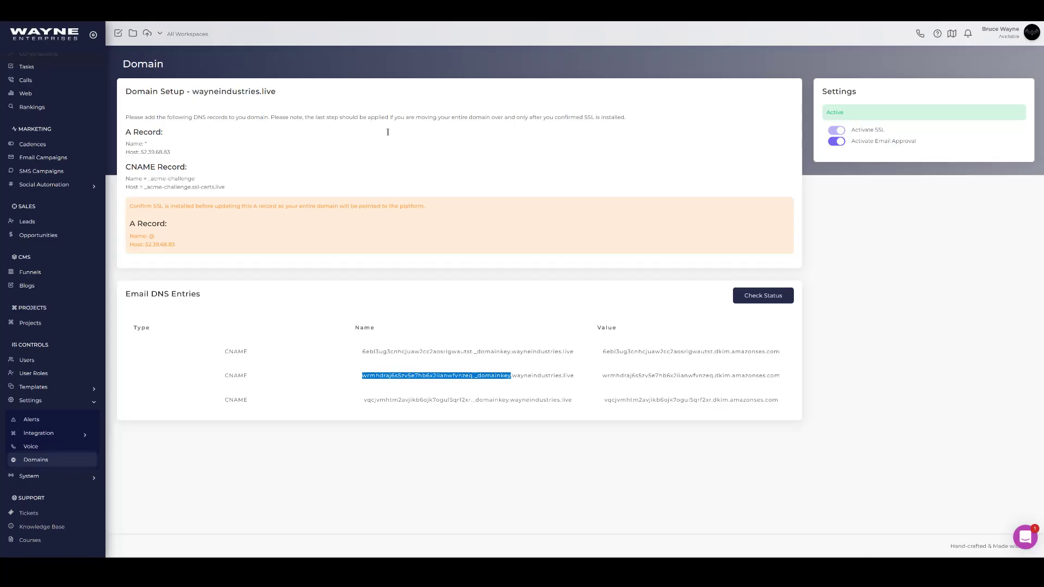
pyautogui.moveTo(781, 375); pyautogui.dragTo(601, 377)
pyautogui.hotkey('ctrl', 'c')
pyautogui.hotkey('ctrl', 'Tab')
pyautogui.click(564, 300)
pyautogui.hotkey('ctrl', 'v')
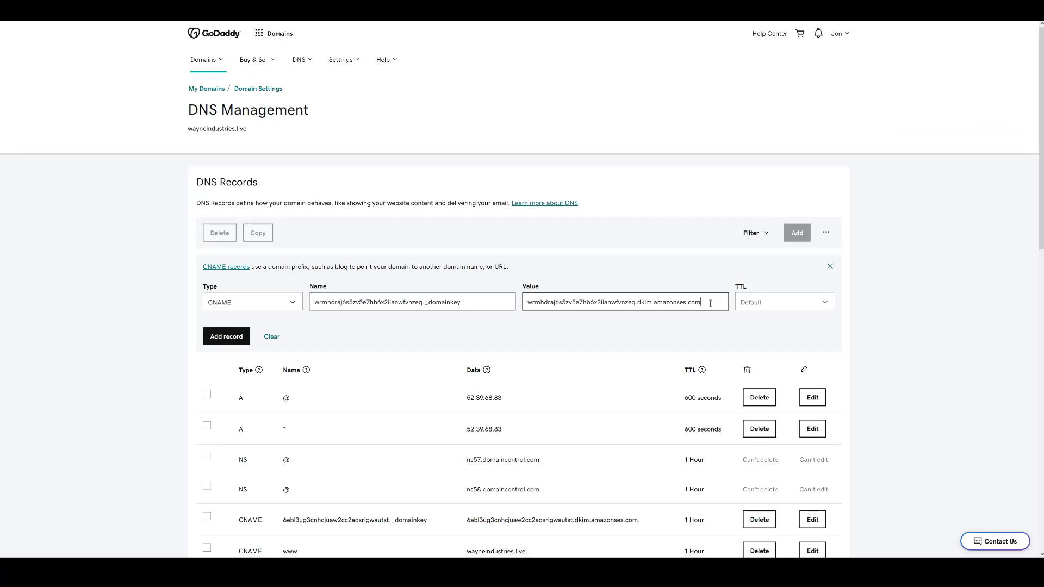
pyautogui.press('BackSpace')
pyautogui.click(238, 338)
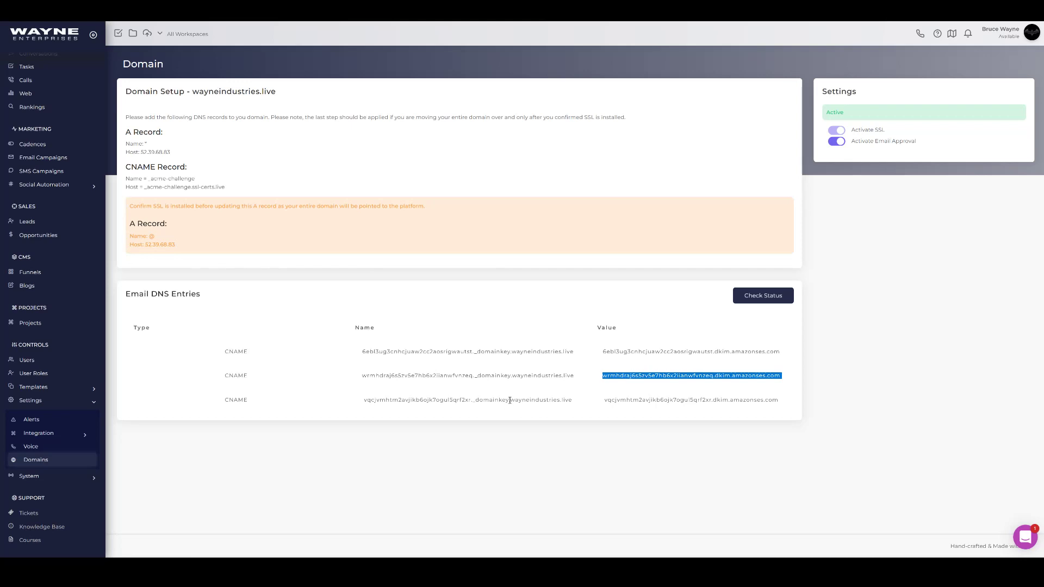
# Copy the third email CNAME's name through _domainkey and enter it as the name of a new CNAME record in GoDaddy
pyautogui.moveTo(508, 400); pyautogui.dragTo(364, 397)
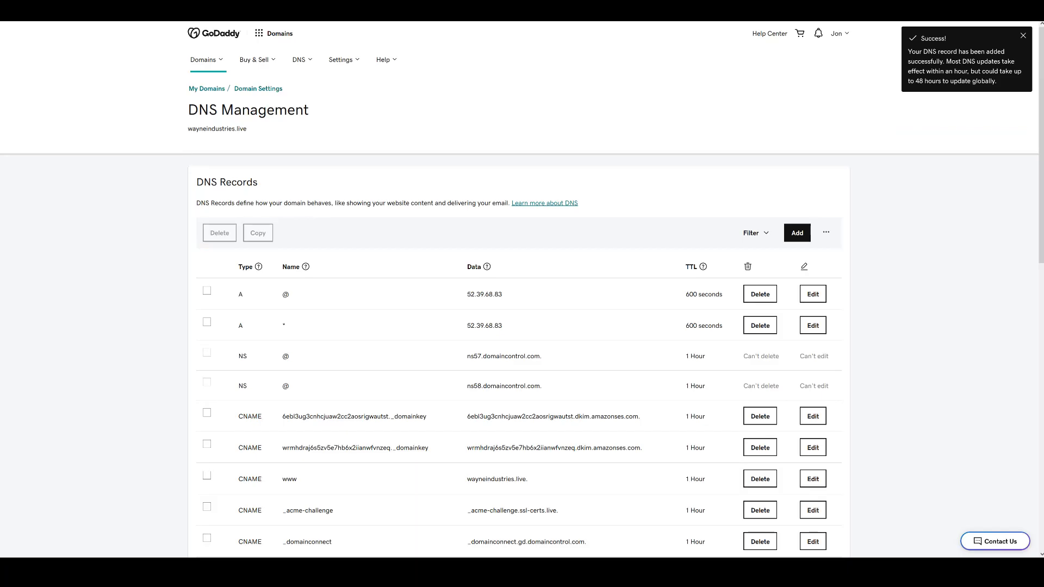
pyautogui.moveTo(305, 267)
pyautogui.click(791, 229)
pyautogui.click(244, 302)
pyautogui.click(229, 354)
pyautogui.click(354, 303)
pyautogui.hotkey('ctrl', 'v')
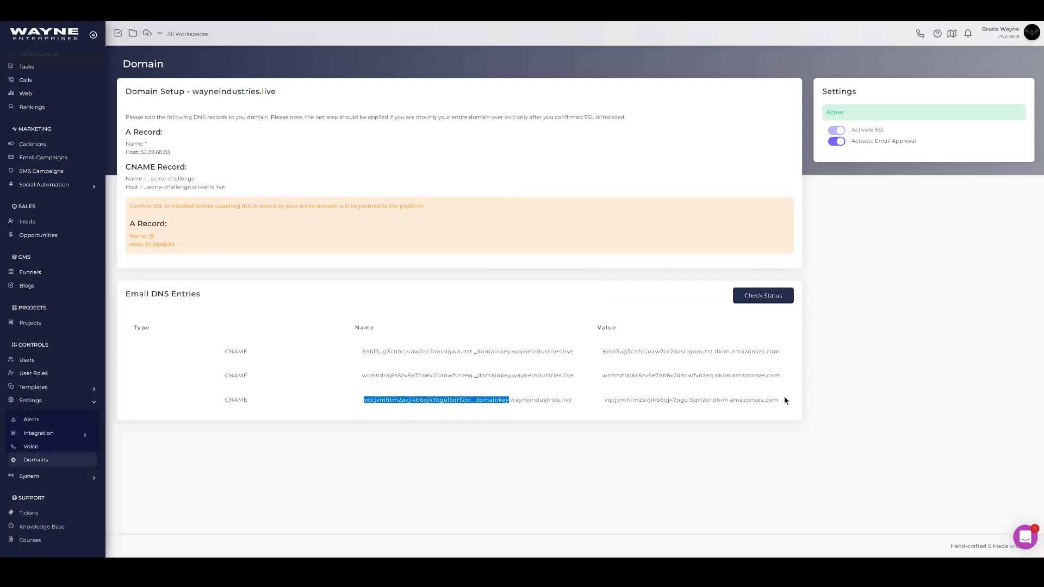
# Copy the third email CNAME's full dkim.amazonses.com value into the GoDaddy record and add the record
pyautogui.moveTo(781, 400); pyautogui.dragTo(706, 401)
pyautogui.click(780, 399)
pyautogui.moveTo(779, 400); pyautogui.dragTo(603, 401)
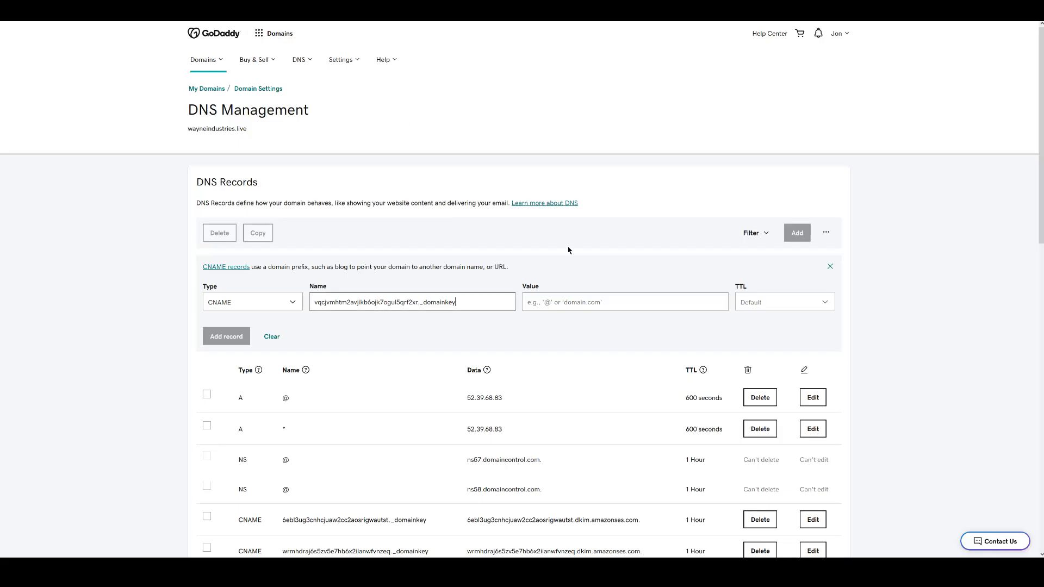
pyautogui.click(589, 301)
pyautogui.hotkey('ctrl', 'v')
pyautogui.click(222, 333)
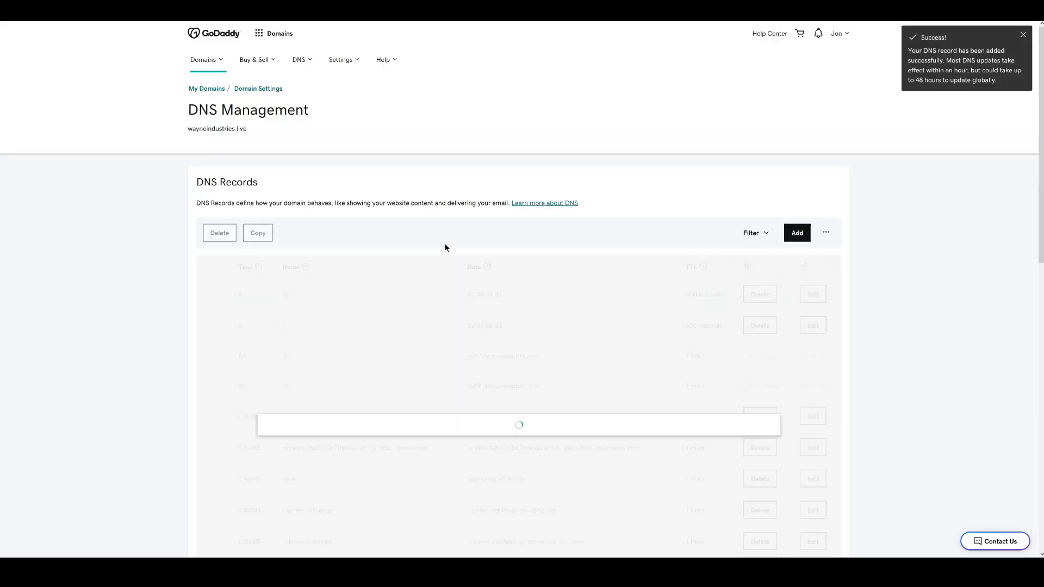
pyautogui.scroll(-2, 462, 405)
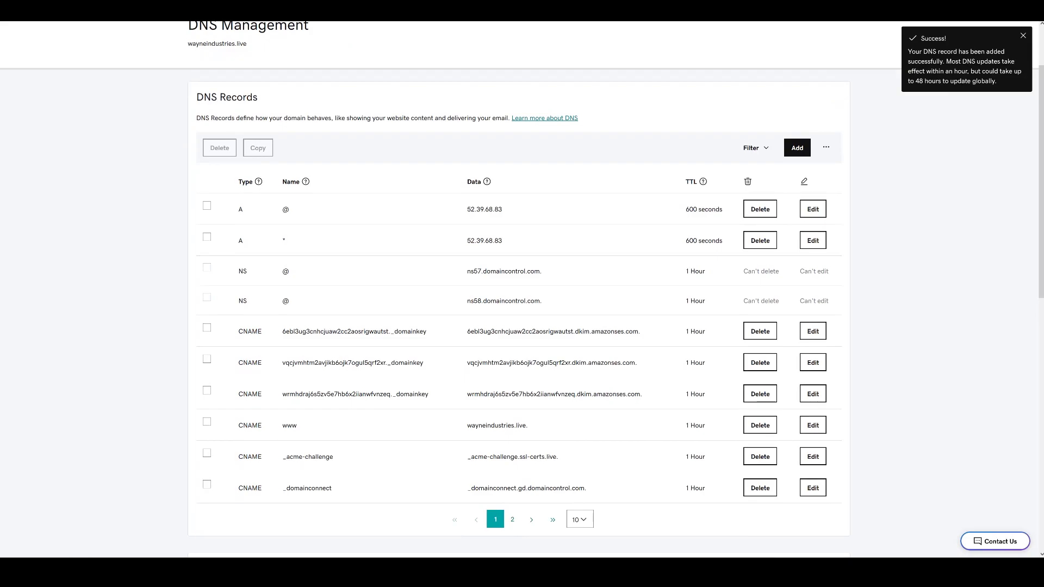
# Return to the domain setup page, check the email DNS verification status of wayneindustries.live twice, and dismiss each status message
pyautogui.click(113, 12)
pyautogui.click(769, 305)
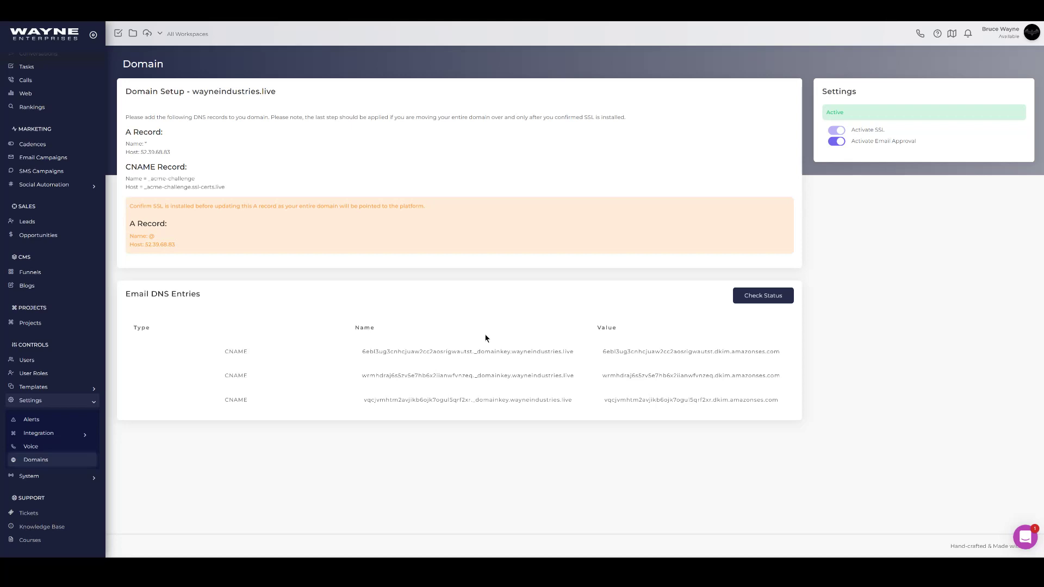
pyautogui.click(767, 302)
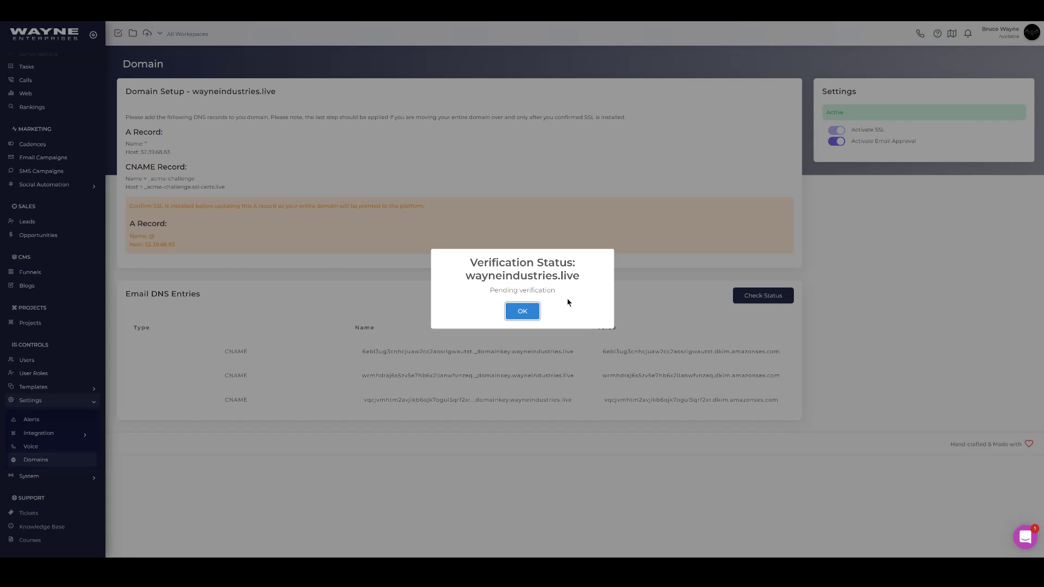
pyautogui.click(522, 310)
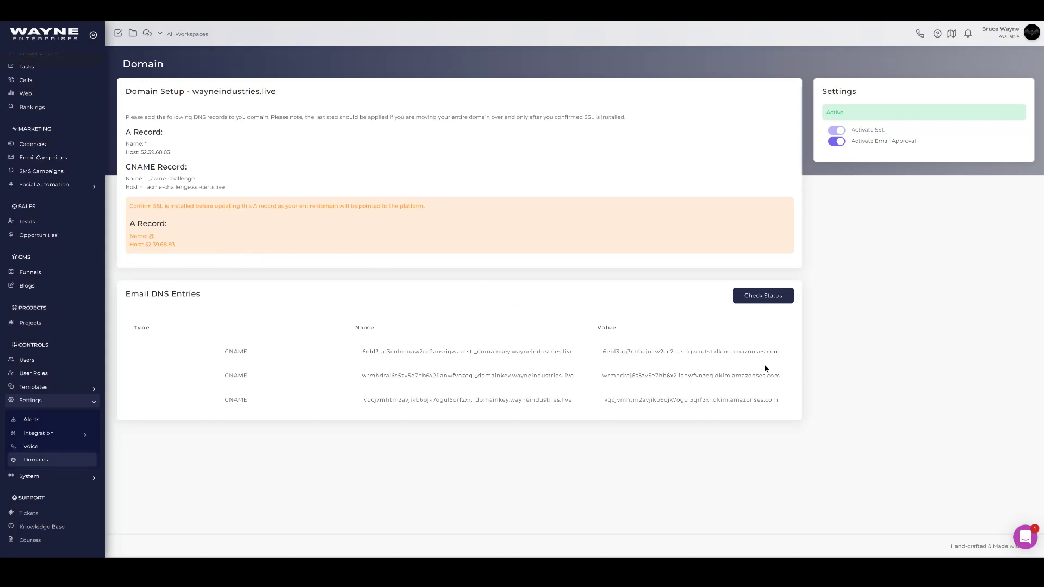
pyautogui.click(761, 296)
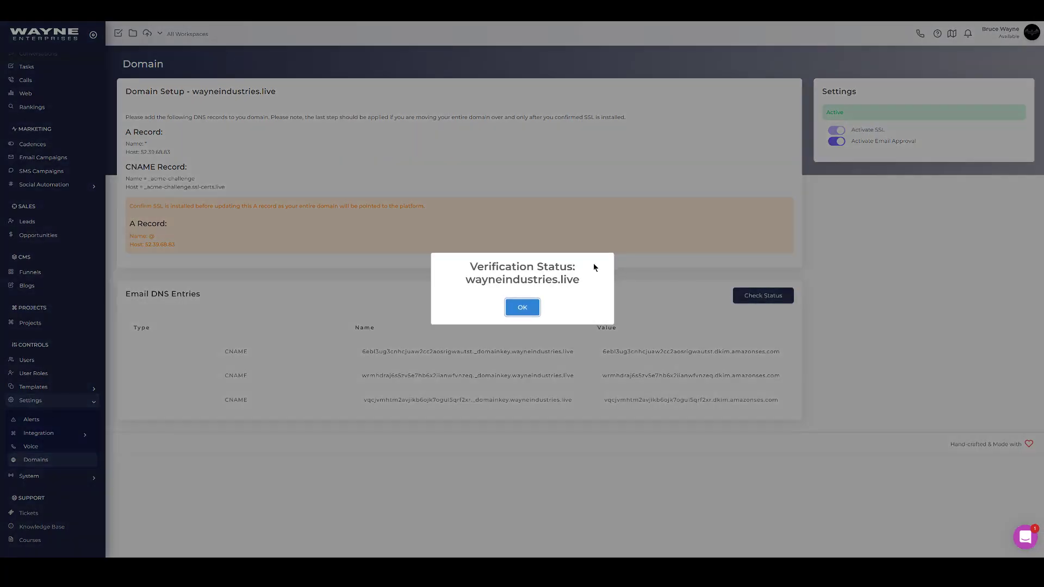
pyautogui.click(532, 304)
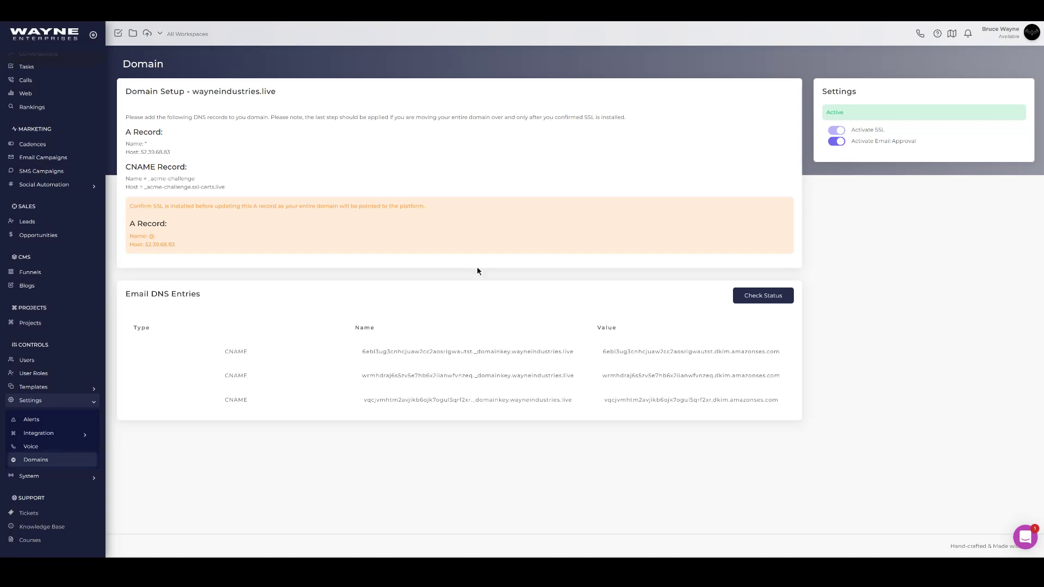